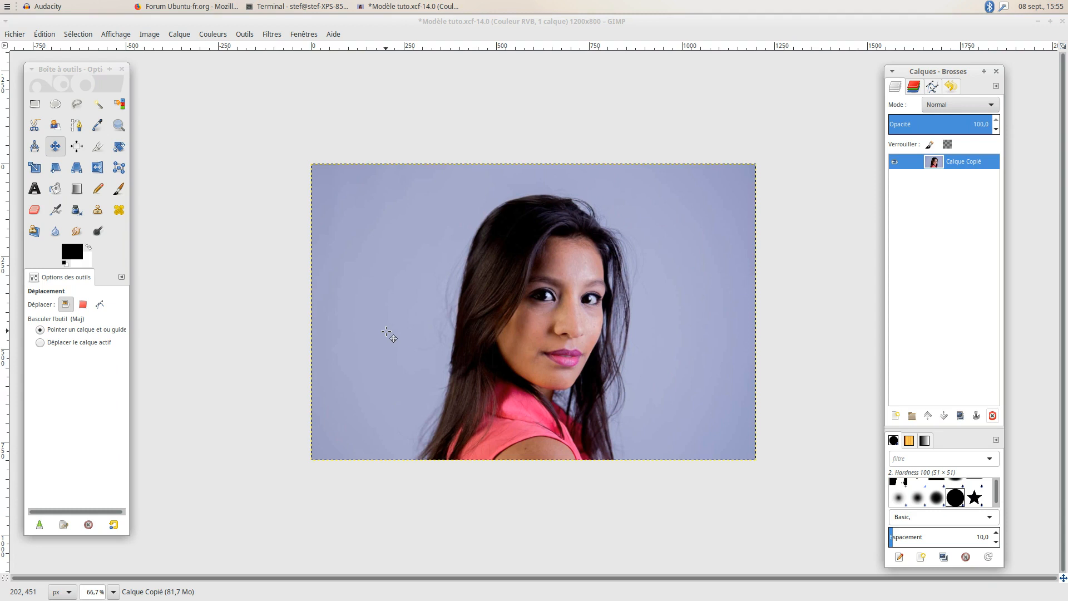
- Duplicate the Calque Copié layer and adjust the copy's Levels, setting the input black point to 18 and the white point to 171
right_click(965, 161)
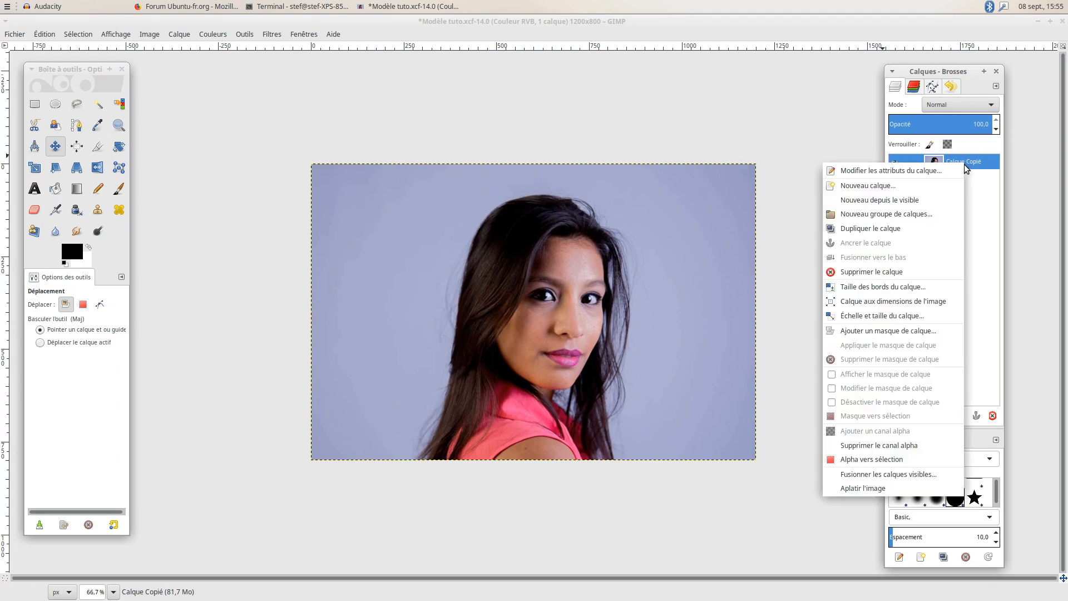
left_click(937, 228)
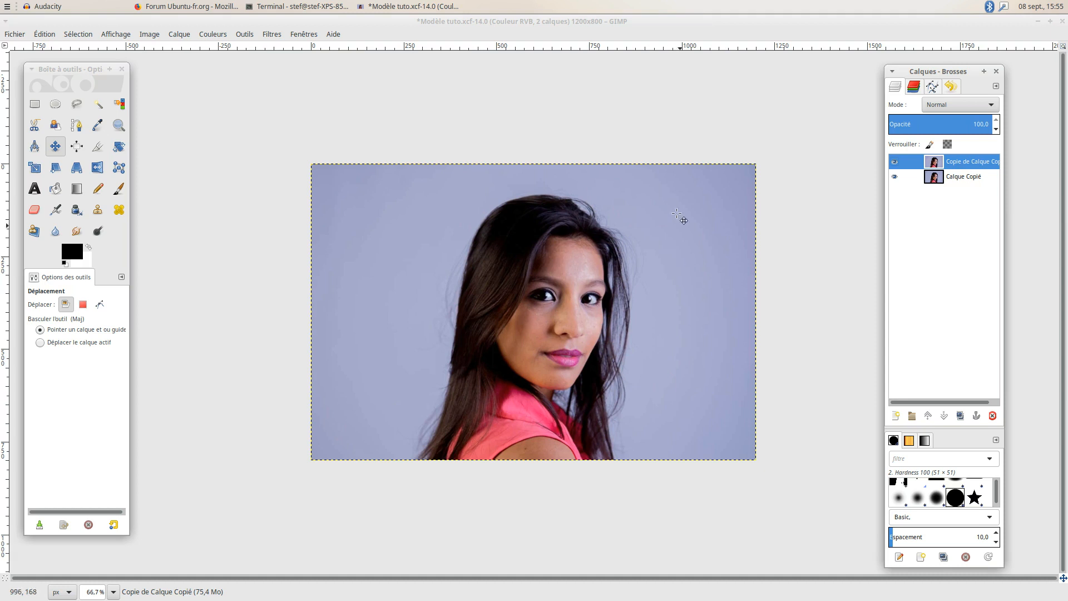
left_click(212, 36)
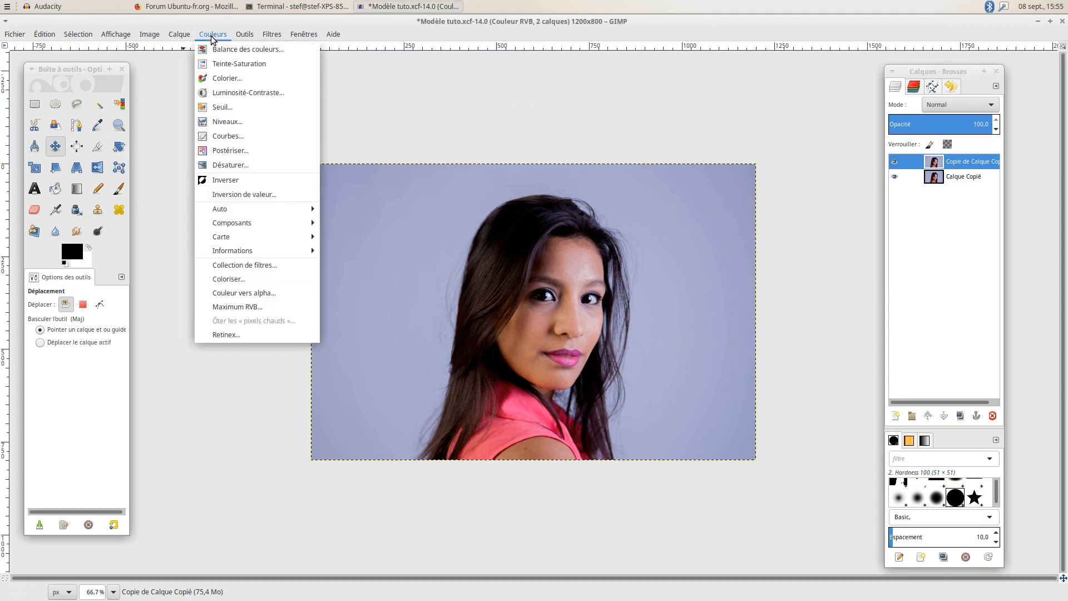
left_click(228, 122)
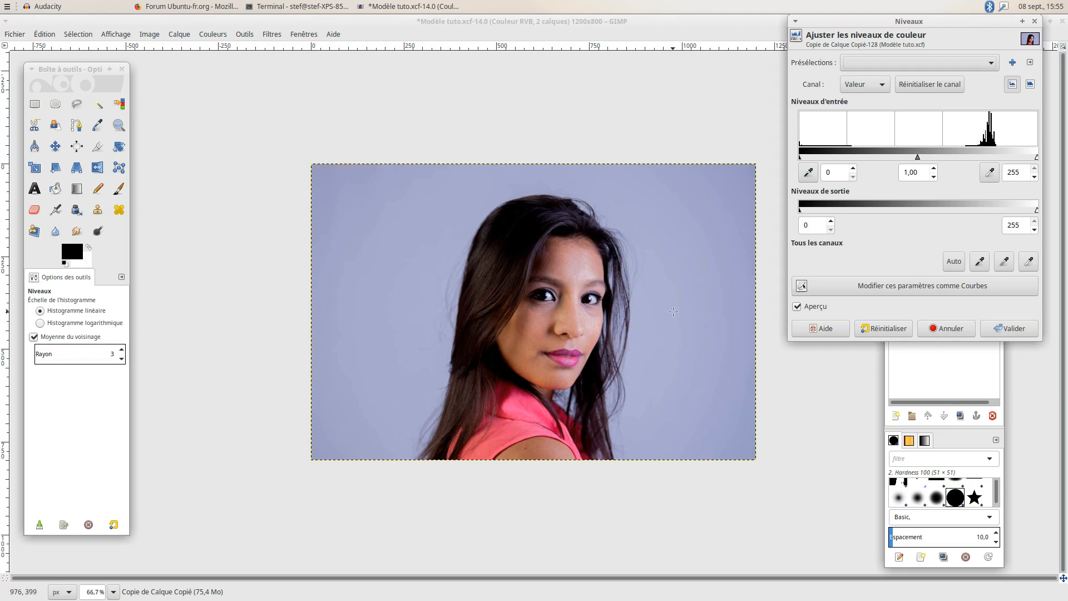
left_click(556, 31)
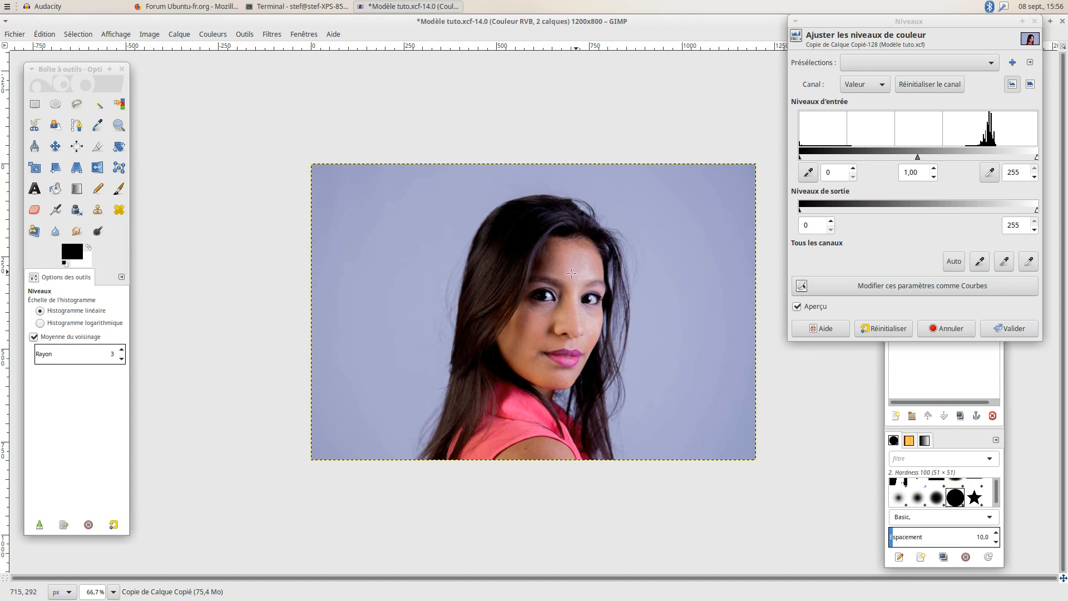
scroll(606, 330, "up", 3)
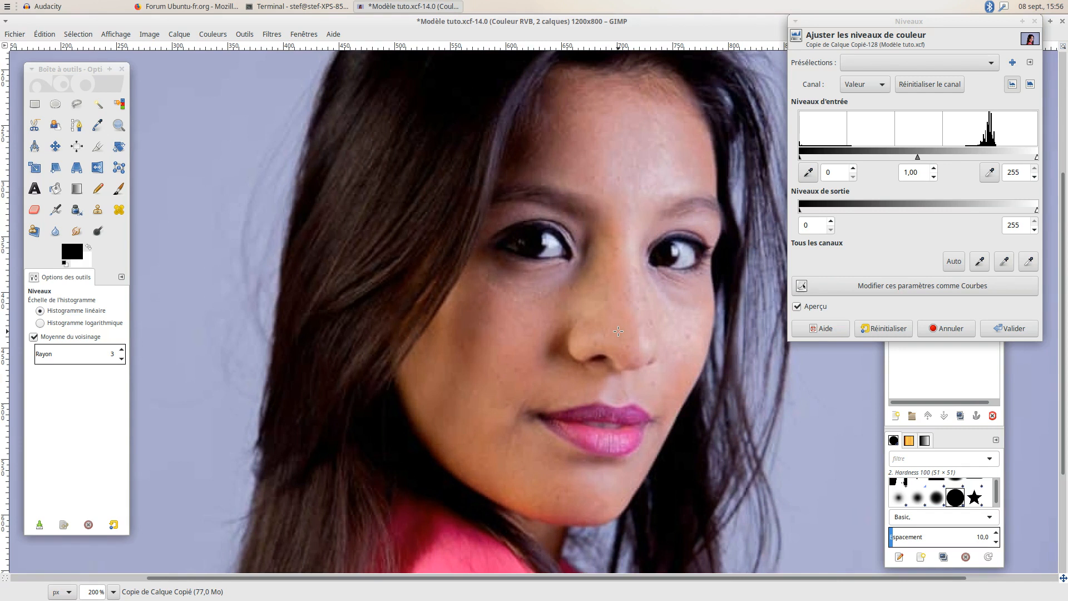
left_click_drag(446, 579, 544, 578)
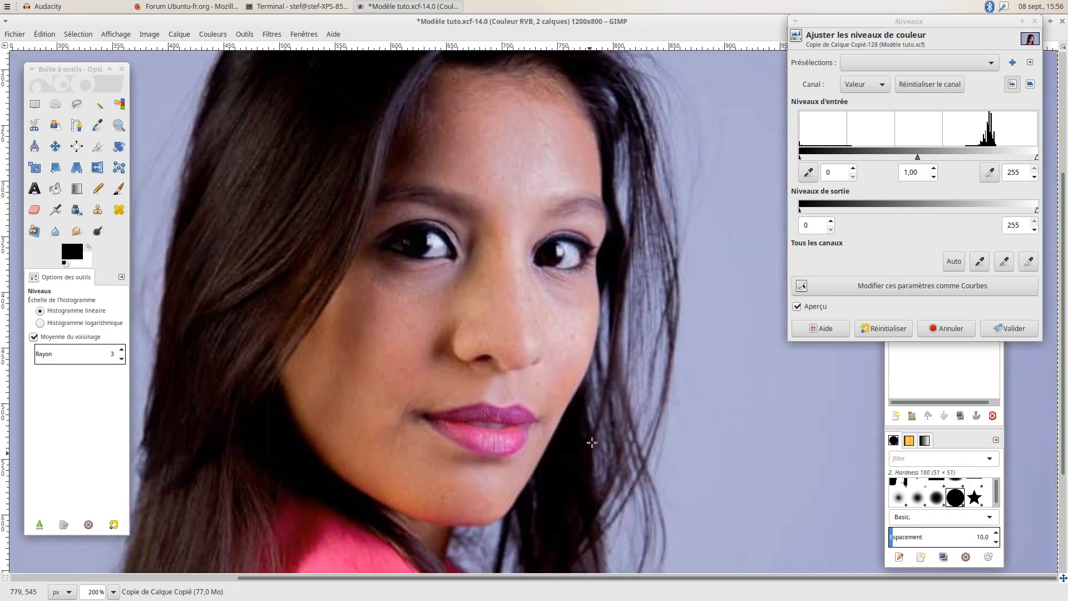
left_click(809, 177)
left_click_drag(1037, 161, 960, 165)
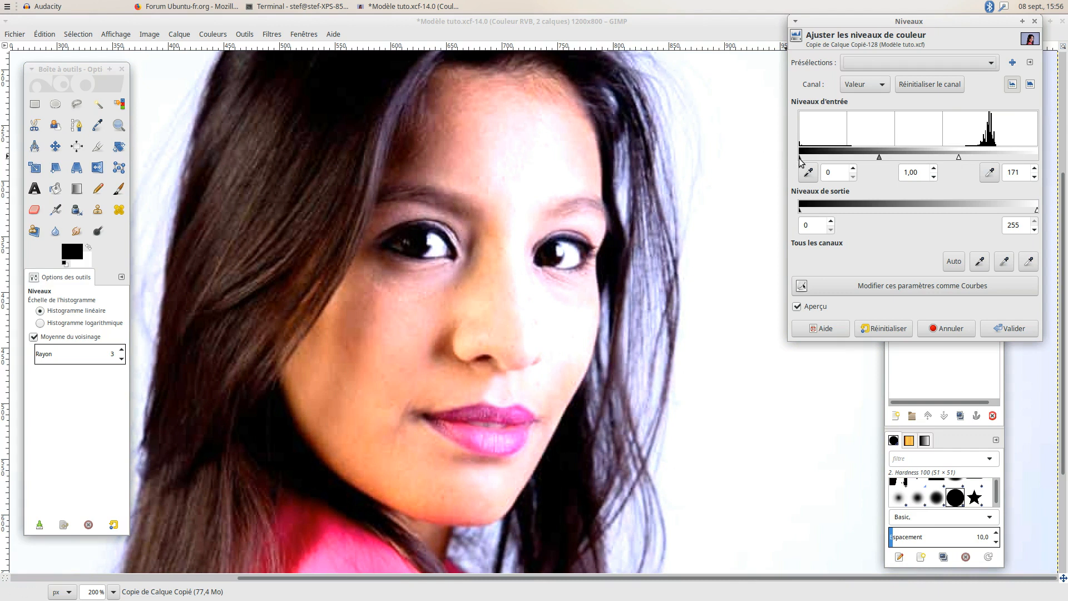
mouse_move(799, 161)
left_mouse_down()
mouse_move(865, 163)
mouse_move(802, 163)
mouse_move(816, 160)
left_mouse_up()
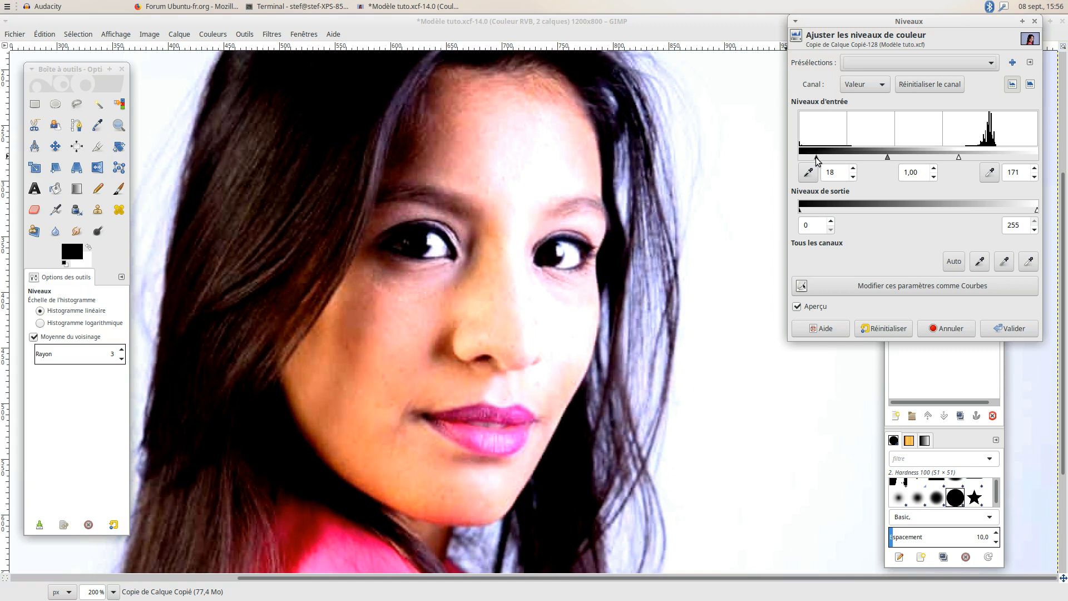
left_click(1011, 328)
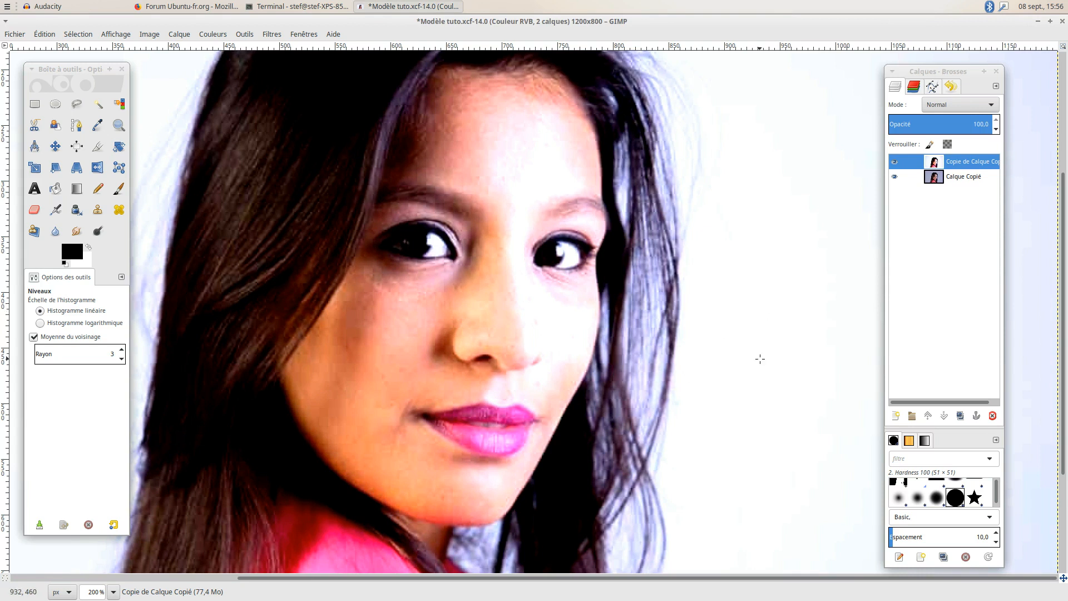
- Desaturate the copied layer using the Luminosité shade of grey, after comparing it with Clarté and Moyenne
key("1")
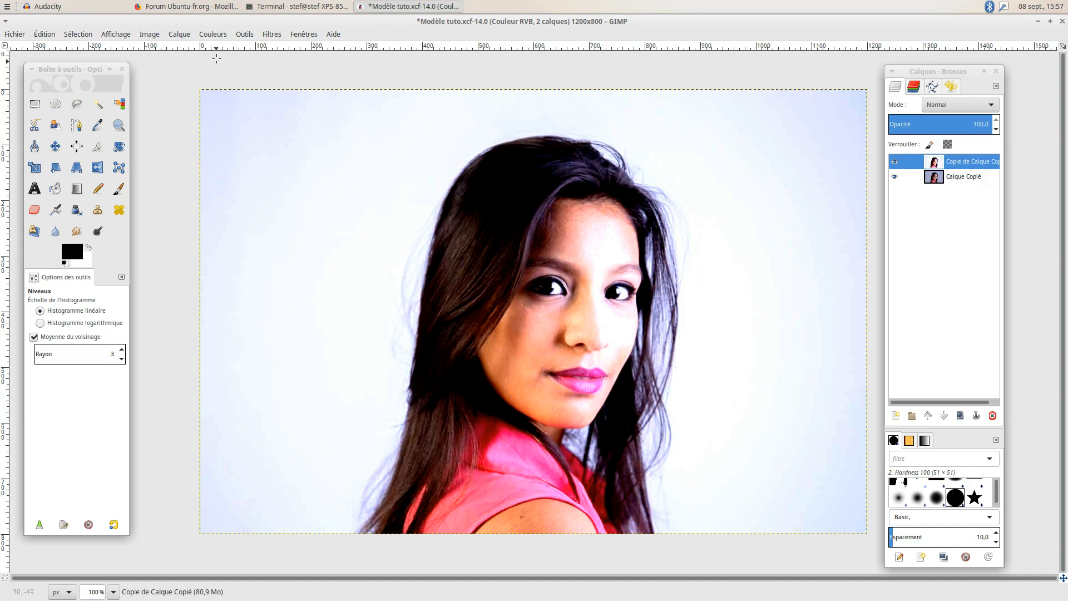
left_click(212, 34)
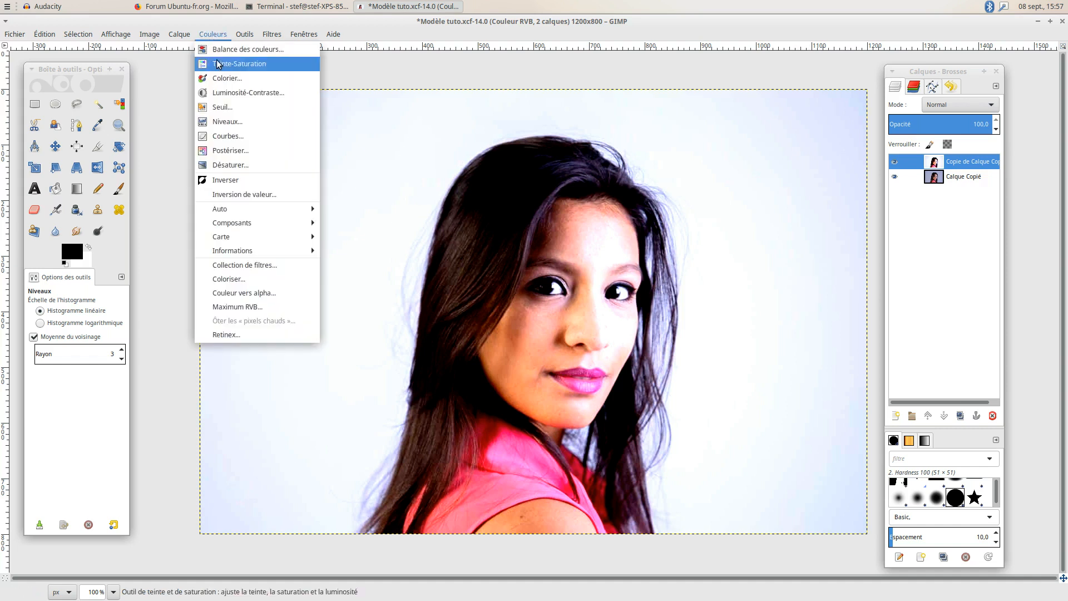
left_click(235, 166)
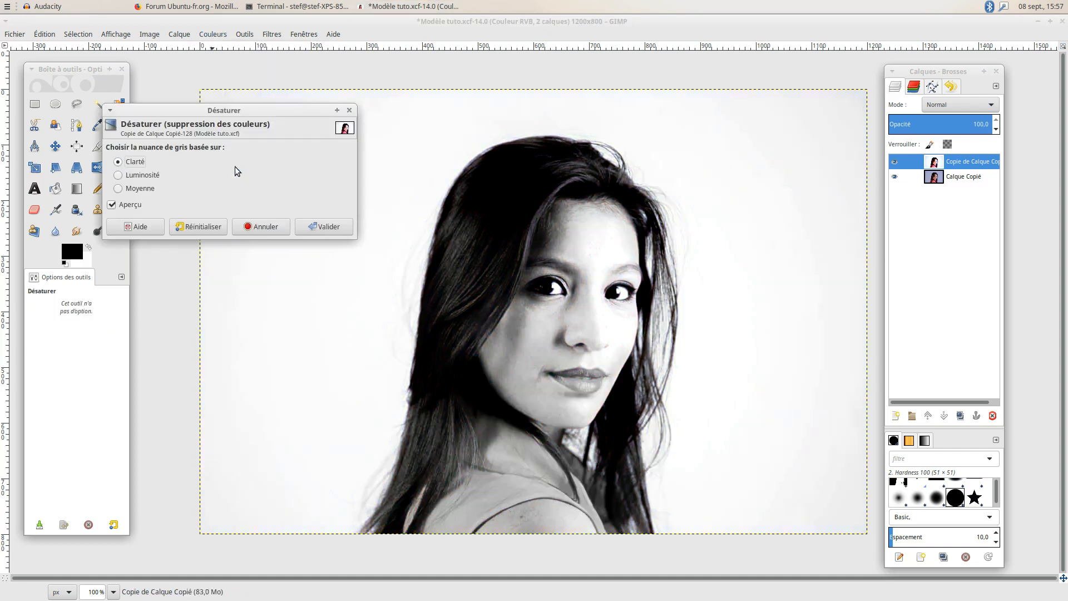
left_click(141, 177)
left_click(140, 190)
left_click(145, 177)
left_click(142, 191)
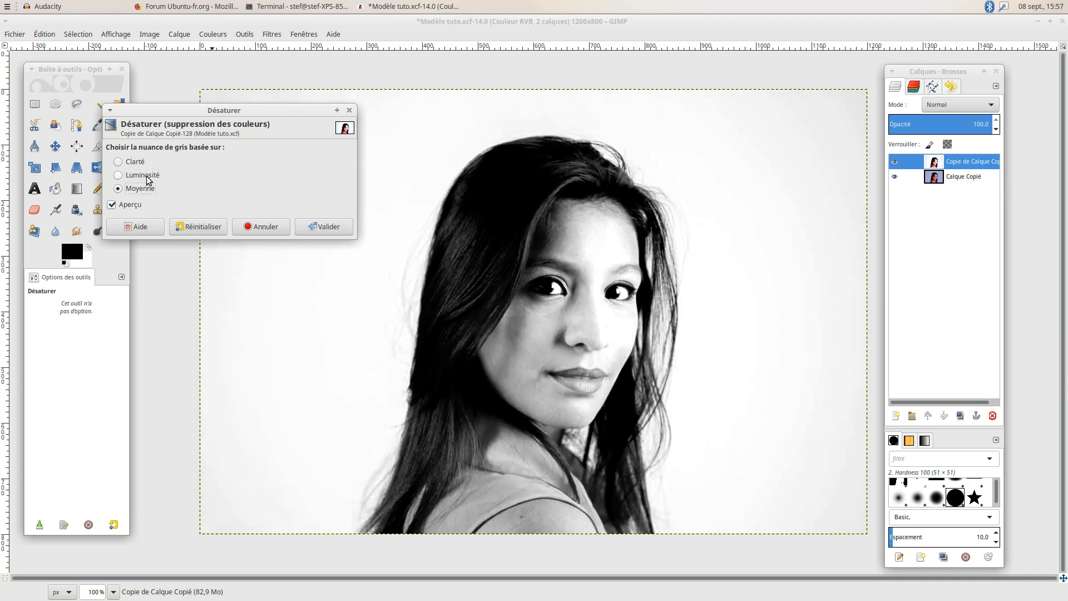
left_click(148, 178)
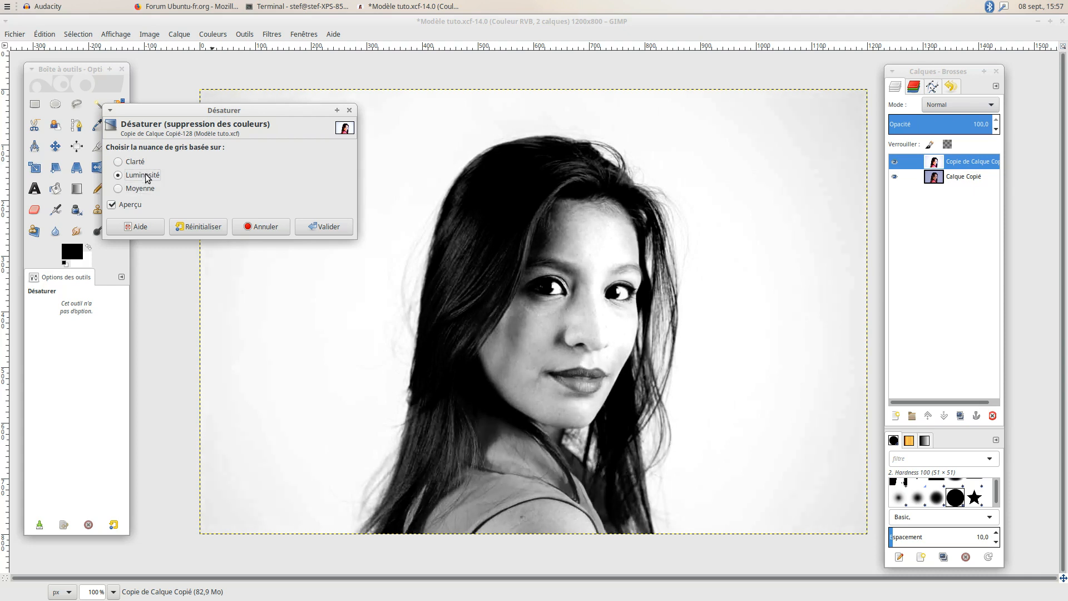
left_click(140, 162)
left_click(142, 176)
left_click(332, 227)
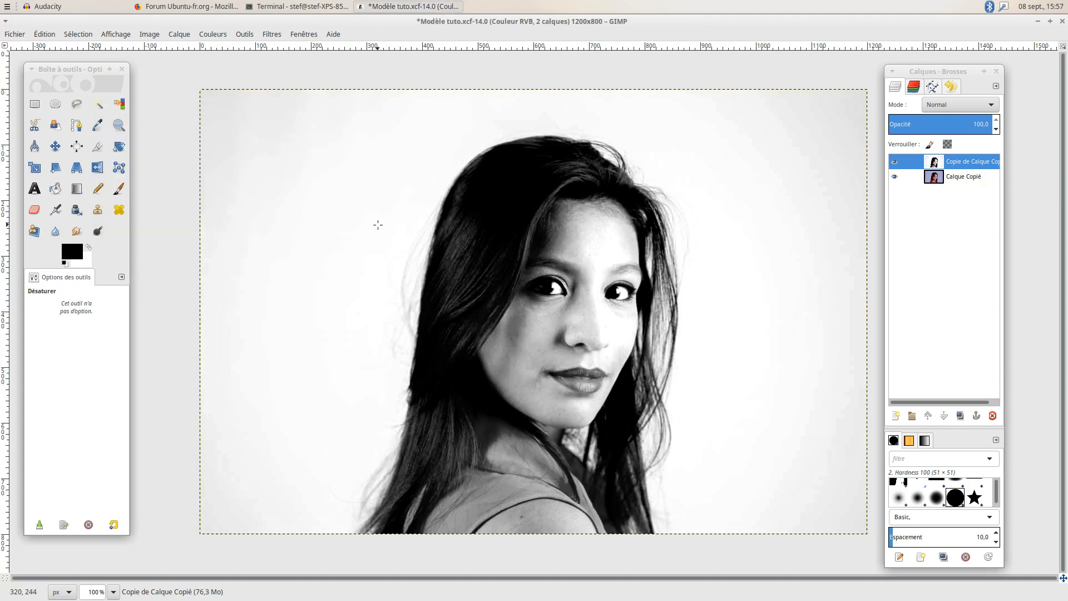
- Increase the copy's contrast with Curves, moving the white point slightly inward and the black point almost two grid divisions inward
left_click(217, 34)
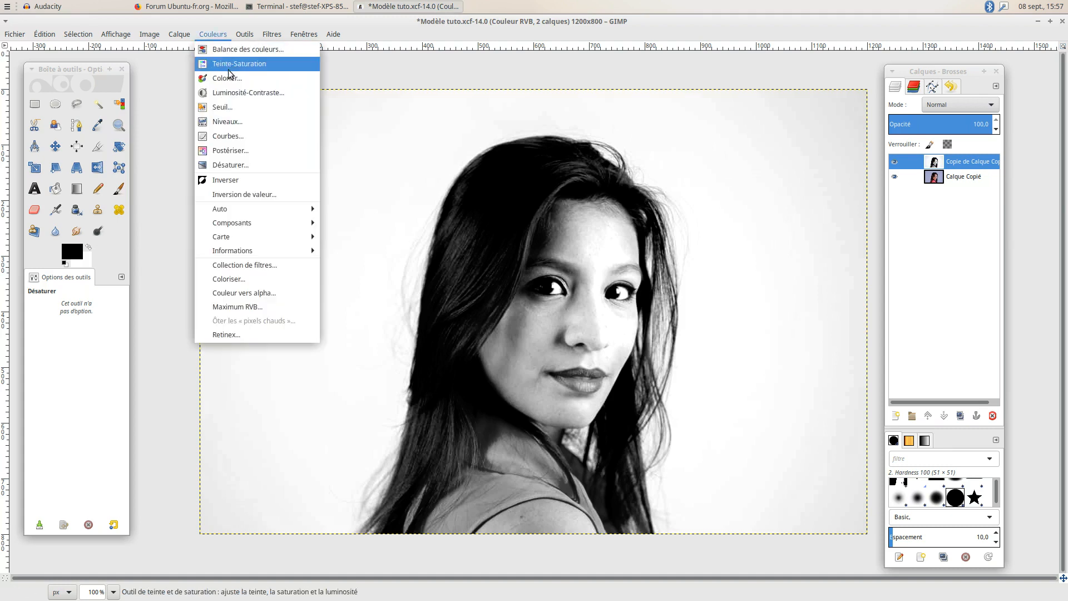
left_click(232, 138)
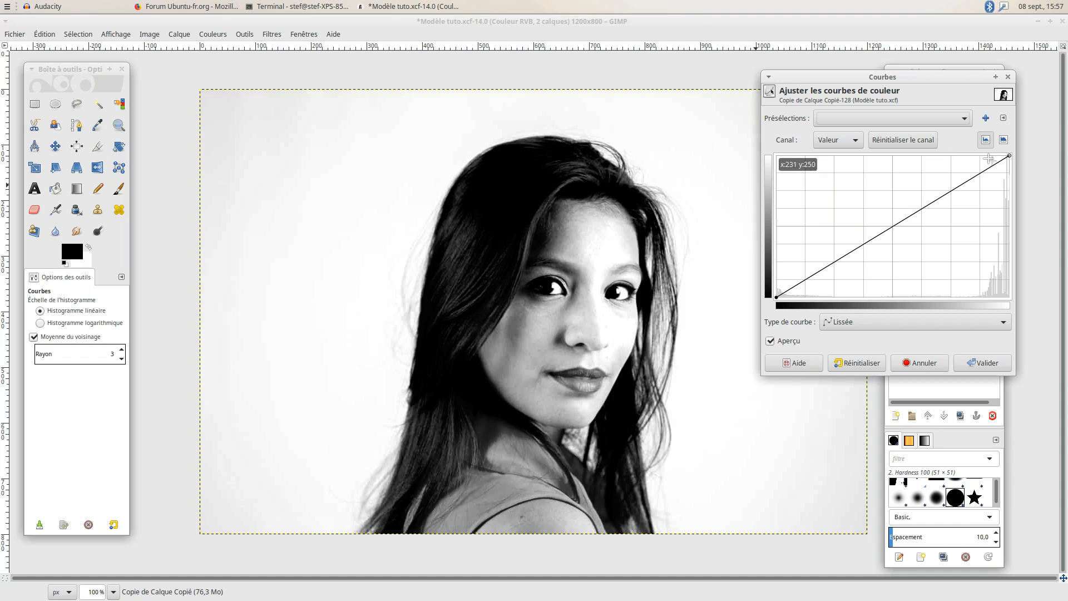
left_click_drag(1010, 157, 988, 149)
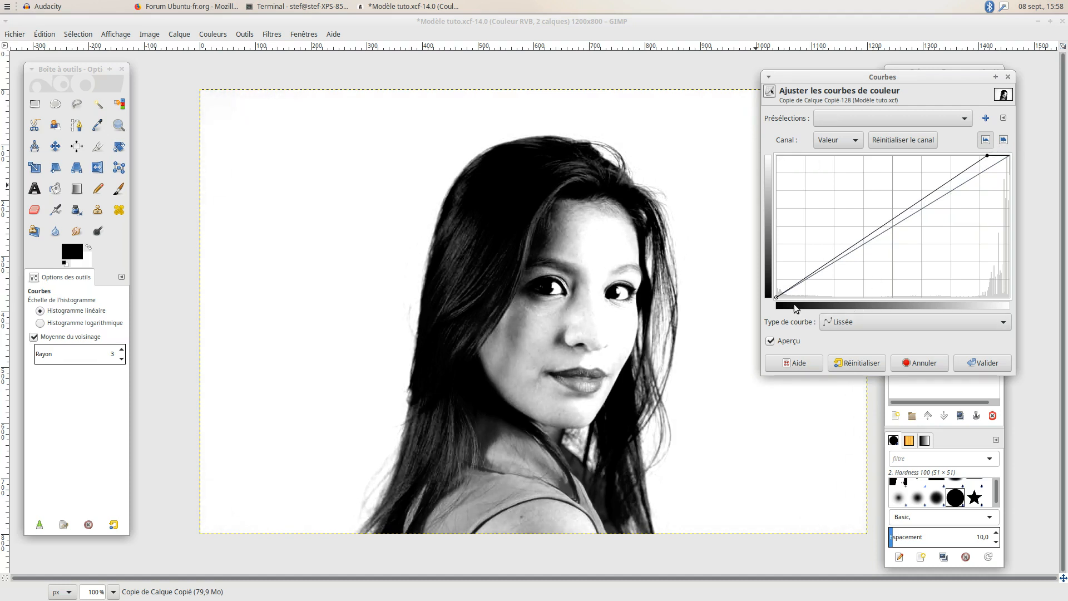
left_click_drag(775, 296, 829, 308)
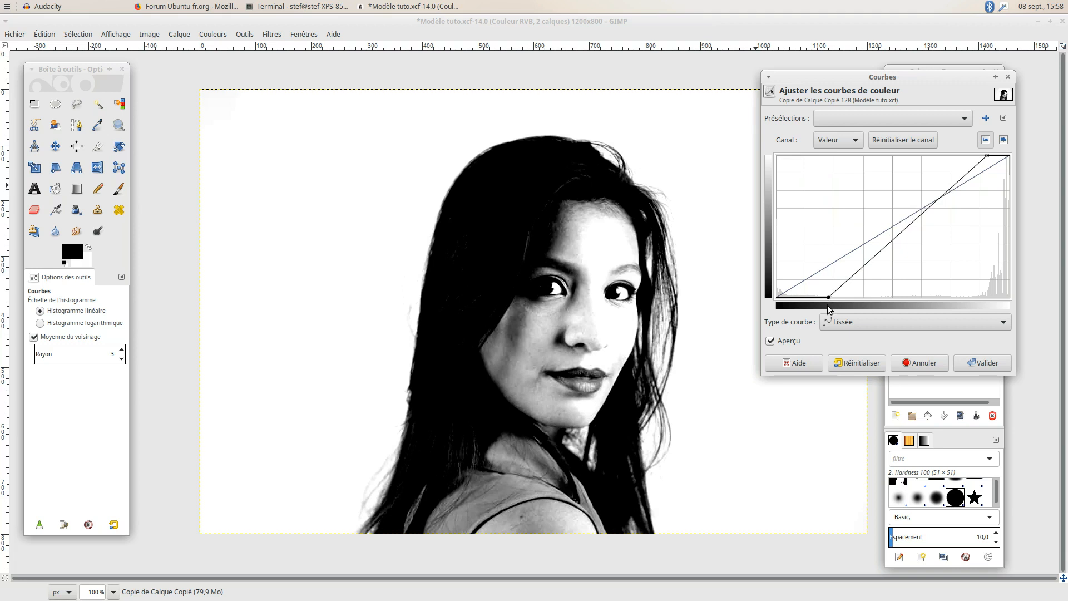
left_click(982, 363)
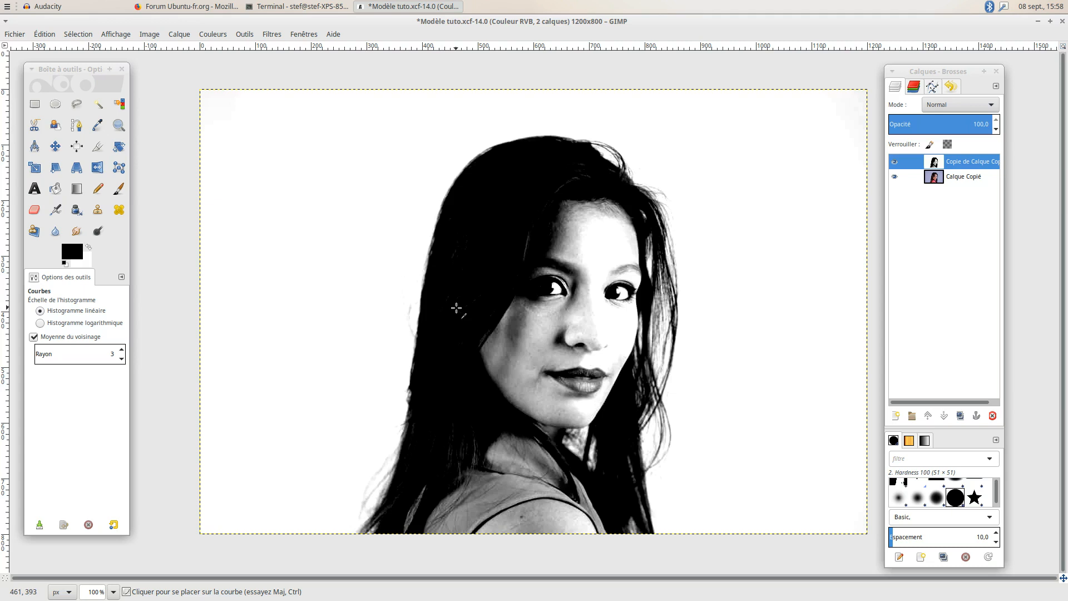
- Invert the copied layer's colours and compare it with the original photo by toggling the copy's visibility
left_click(211, 34)
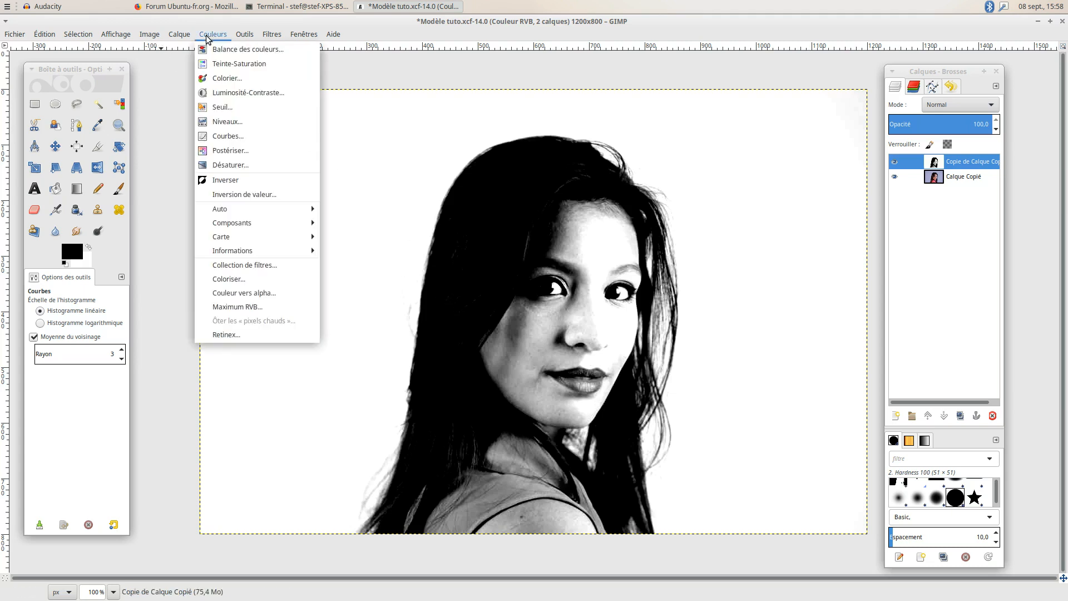
left_click(236, 181)
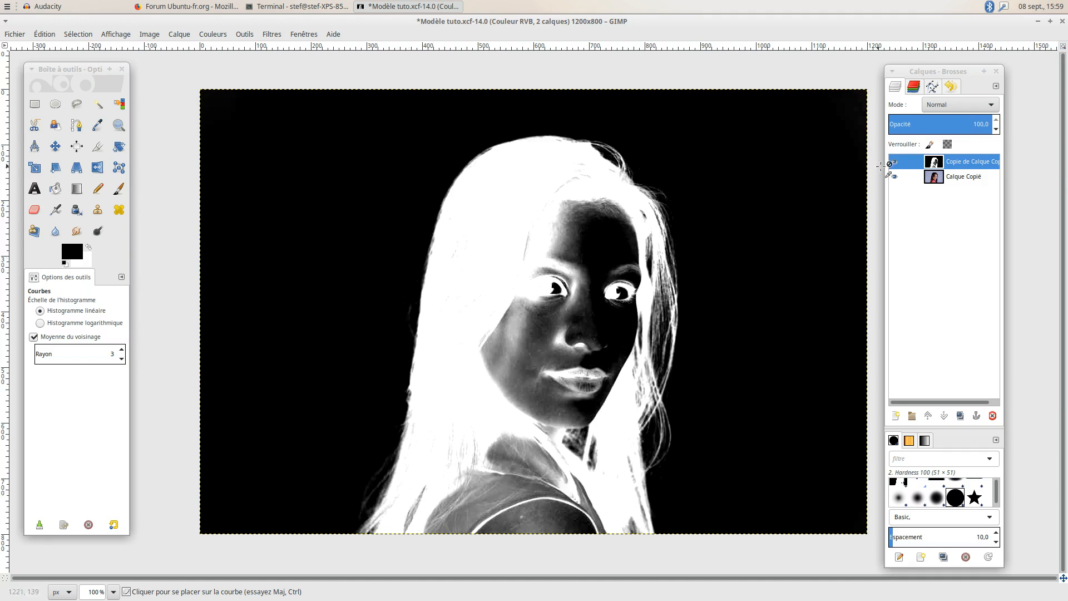
left_click(895, 162)
left_click(895, 162)
left_click(895, 162)
left_click(895, 162)
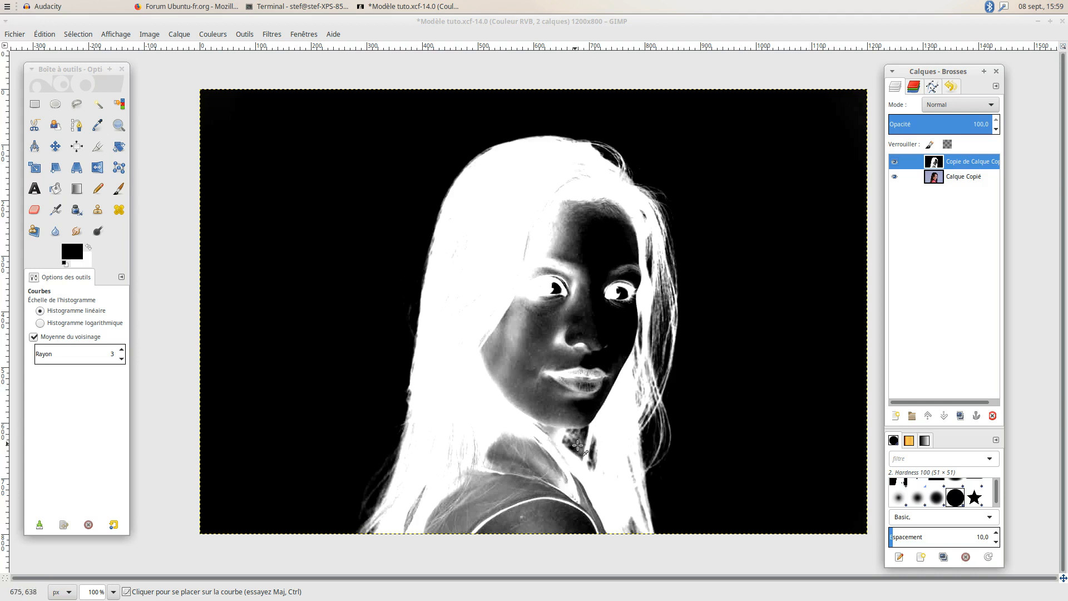
left_click(895, 161)
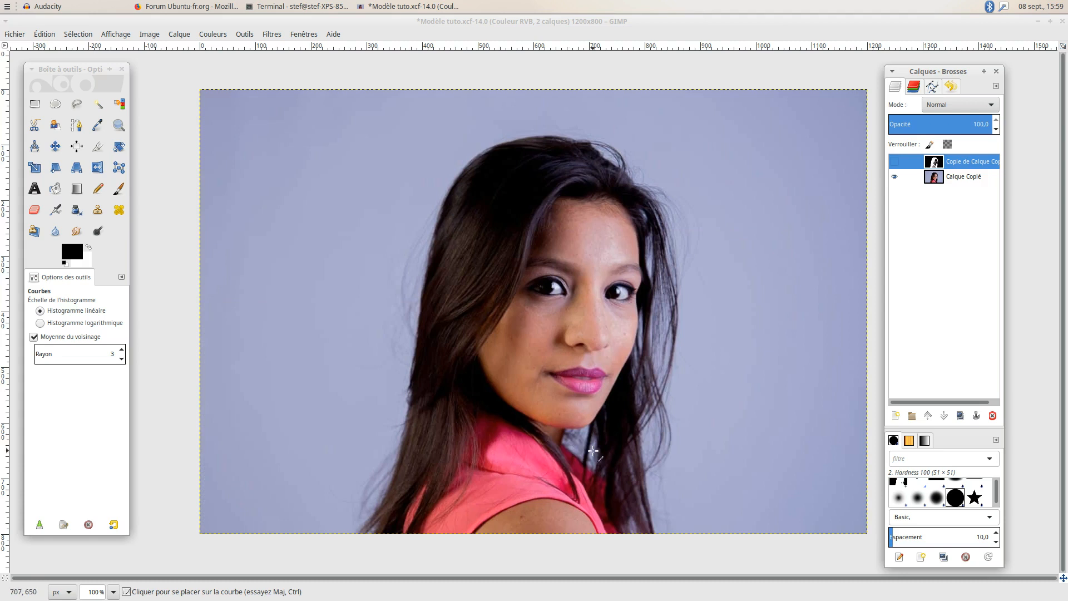
left_click(894, 162)
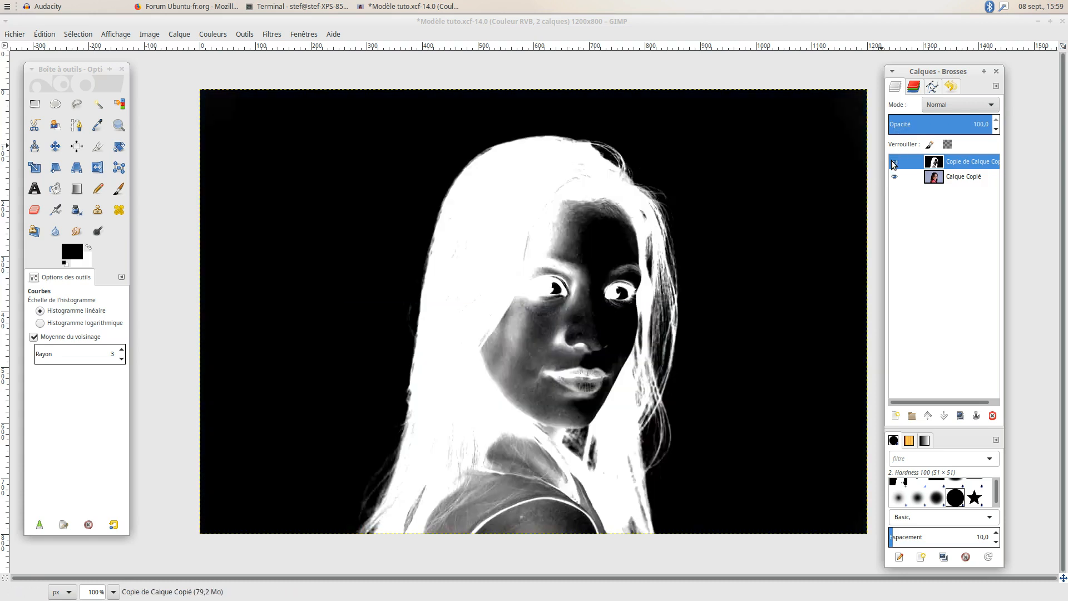
- Paint white over the woman's face, neck and shoulder on the inverted copy with a Hardness 100 paintbrush of size 197,99
left_click(121, 191)
left_click(43, 374)
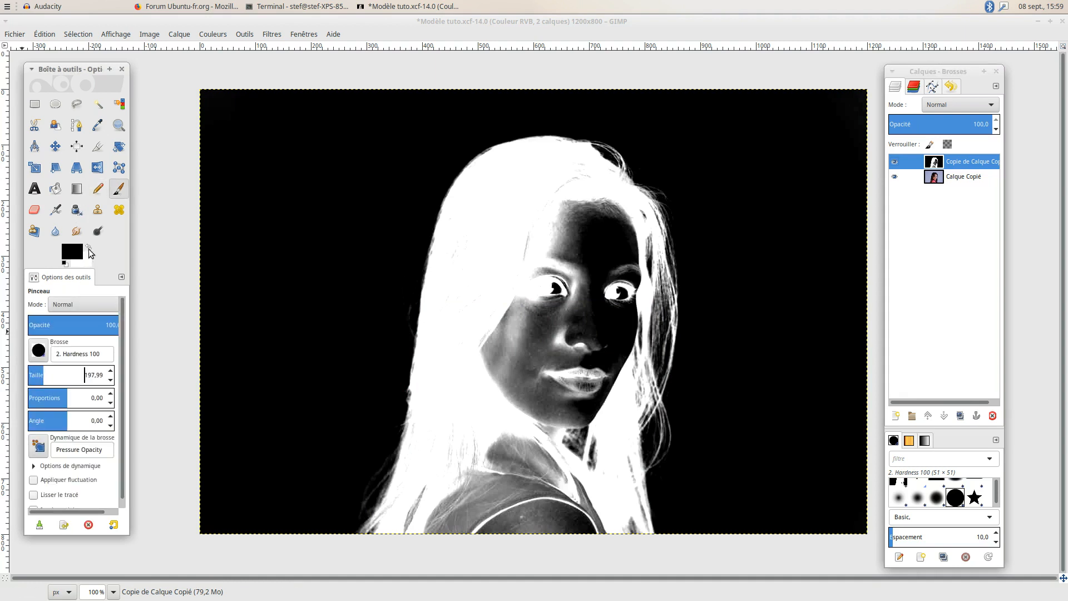
left_click(89, 248)
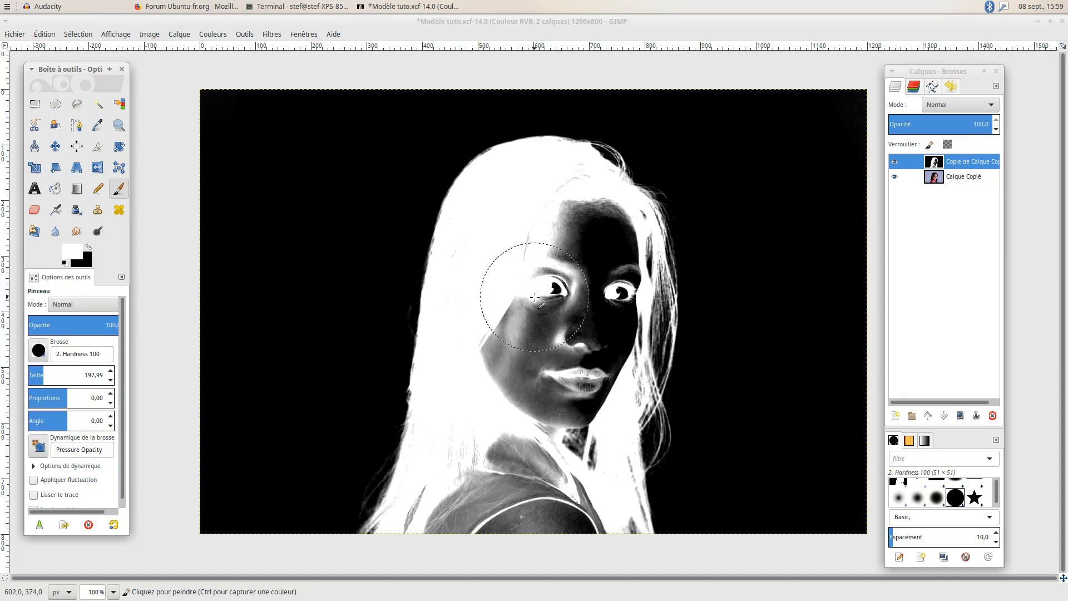
mouse_move(485, 273)
left_mouse_down()
mouse_move(501, 291)
mouse_move(559, 244)
mouse_move(556, 226)
mouse_move(579, 219)
mouse_move(585, 300)
left_mouse_up()
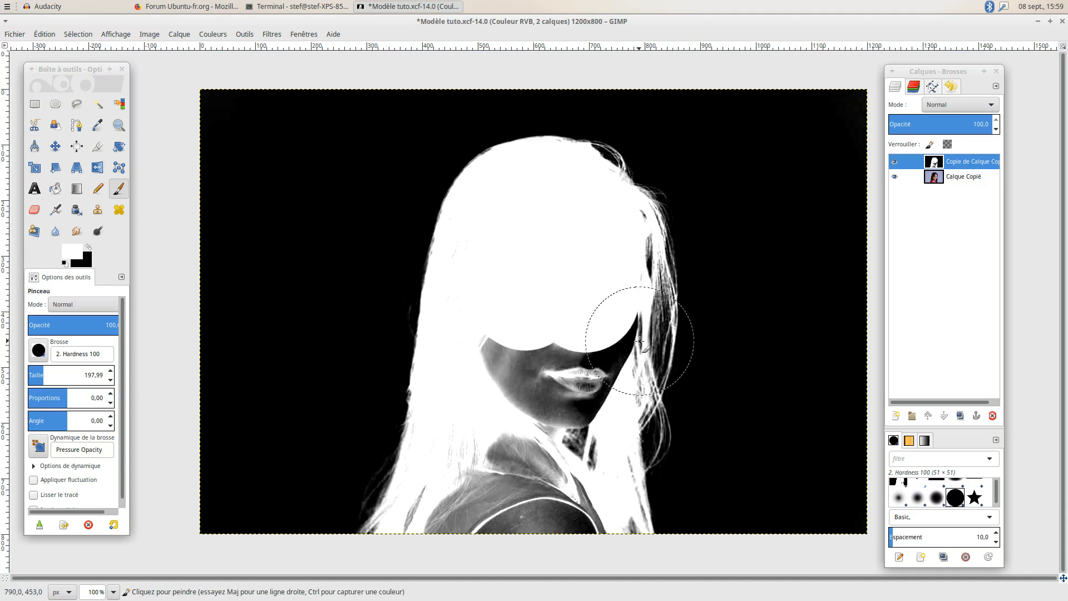
mouse_move(493, 335)
left_mouse_down()
mouse_move(519, 363)
mouse_move(567, 358)
left_mouse_up()
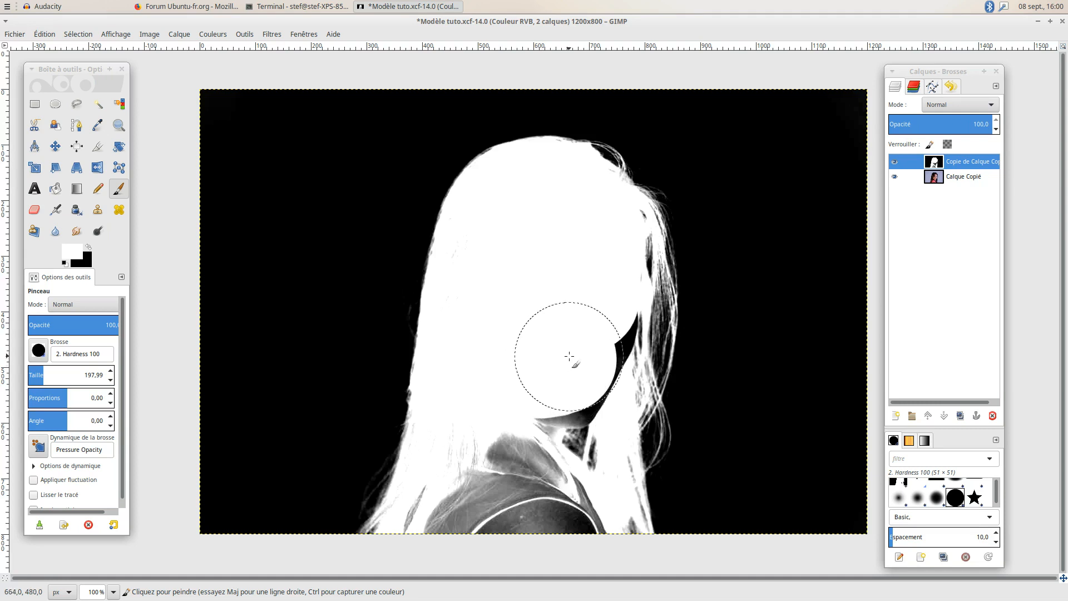
mouse_move(470, 471)
left_mouse_down()
mouse_move(452, 542)
mouse_move(492, 533)
mouse_move(558, 542)
mouse_move(554, 524)
mouse_move(489, 467)
mouse_move(500, 436)
mouse_move(518, 477)
mouse_move(496, 458)
mouse_move(506, 417)
left_mouse_up()
- Reduce the brush size to 43,21 and paint white over the dark strip along the cheek and jaw edge, checking against the original layer
left_click(31, 376)
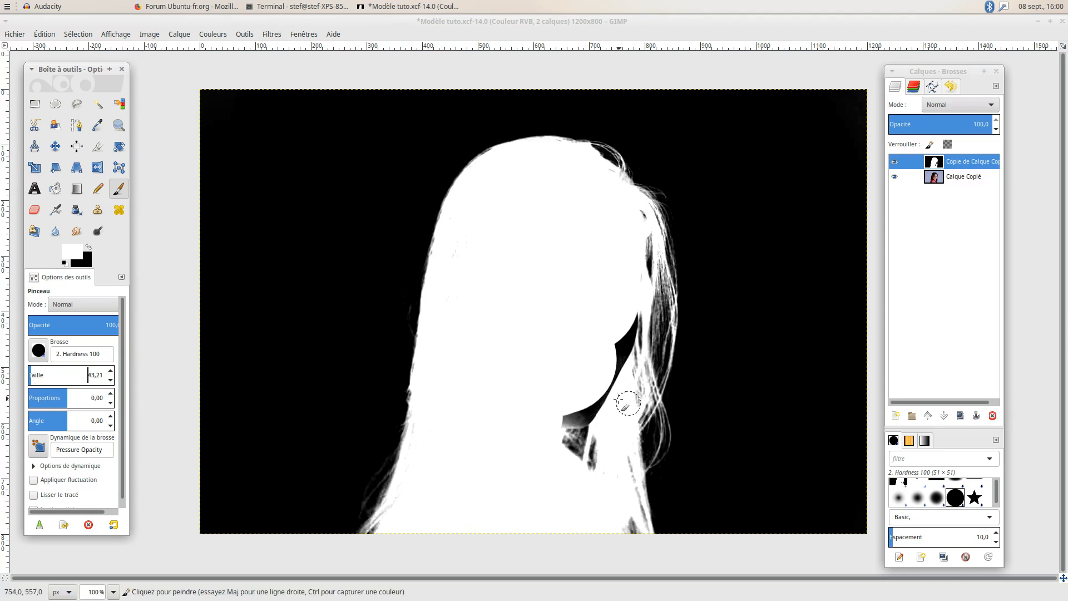
left_click(548, 348)
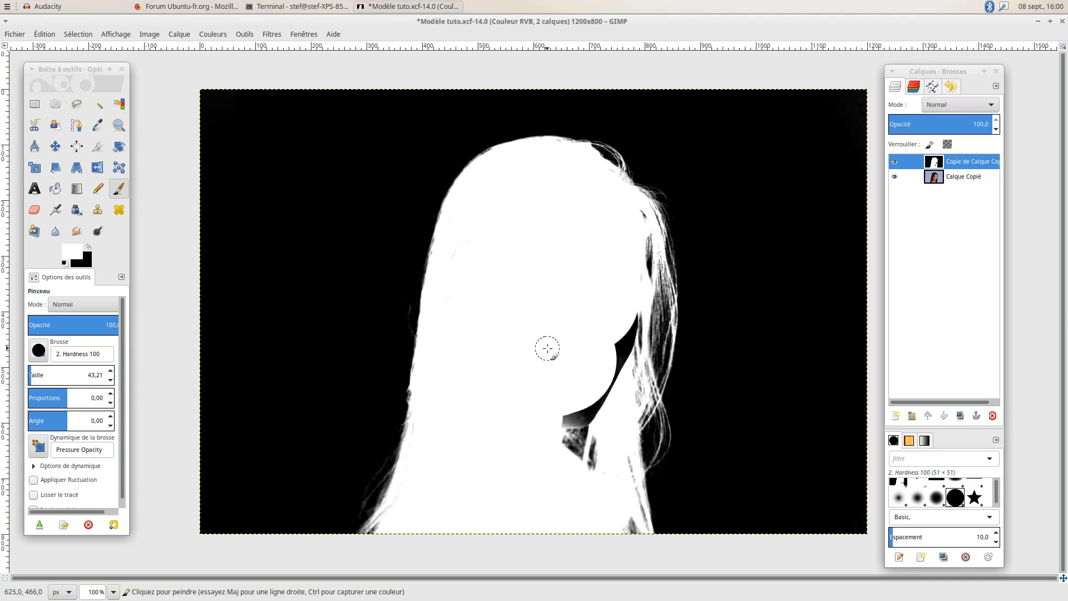
key("plus")
key("plus")
key("plus")
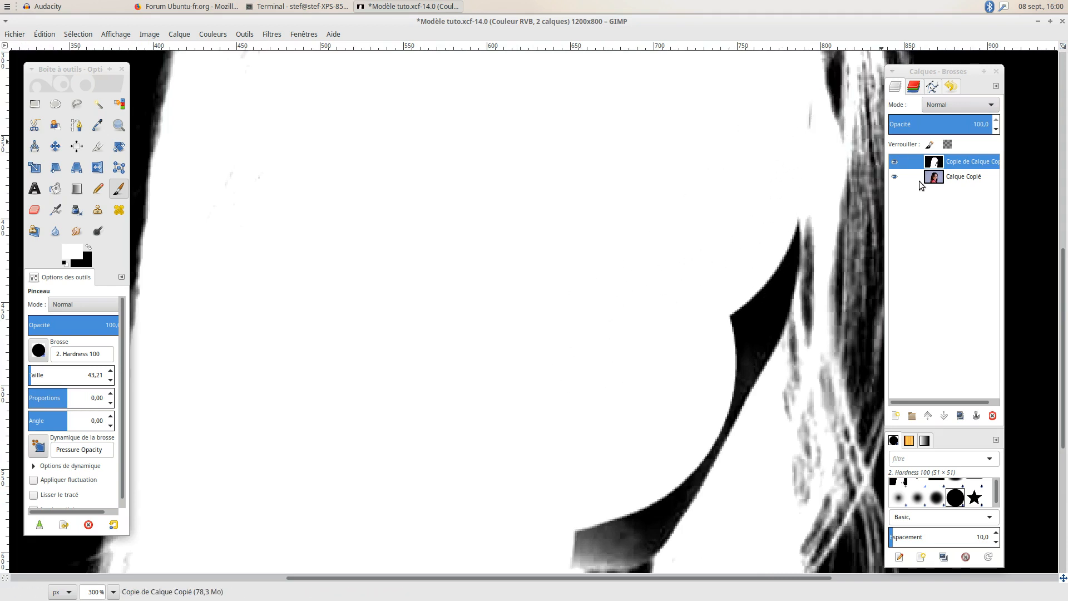
left_click(895, 162)
left_click(895, 162)
left_click(895, 162)
left_click(894, 162)
left_click(783, 114)
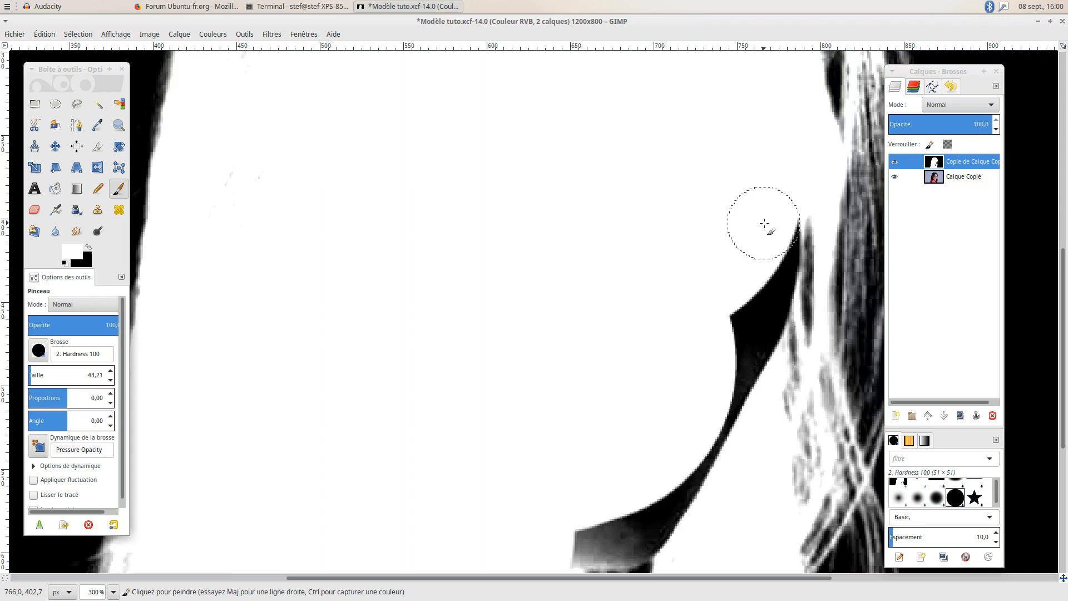
mouse_move(766, 225)
left_mouse_down()
mouse_move(760, 291)
mouse_move(731, 377)
mouse_move(669, 506)
mouse_move(646, 526)
left_mouse_up()
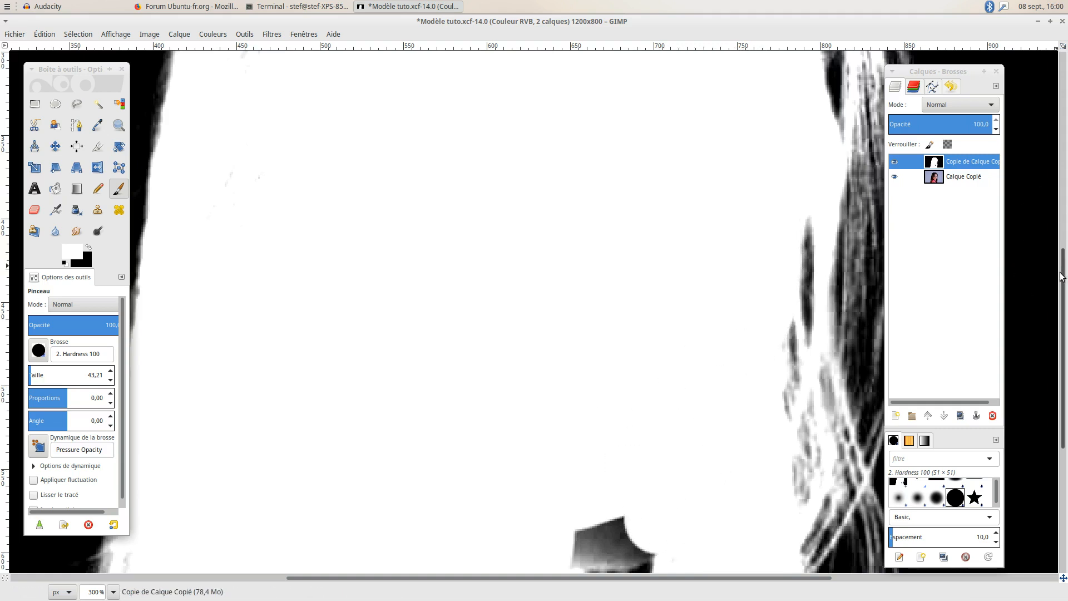
- Paint white over the smooth grey patch beneath the jaw on the inverted copy and compare the copy with the original photo
left_click_drag(1062, 278, 1050, 345)
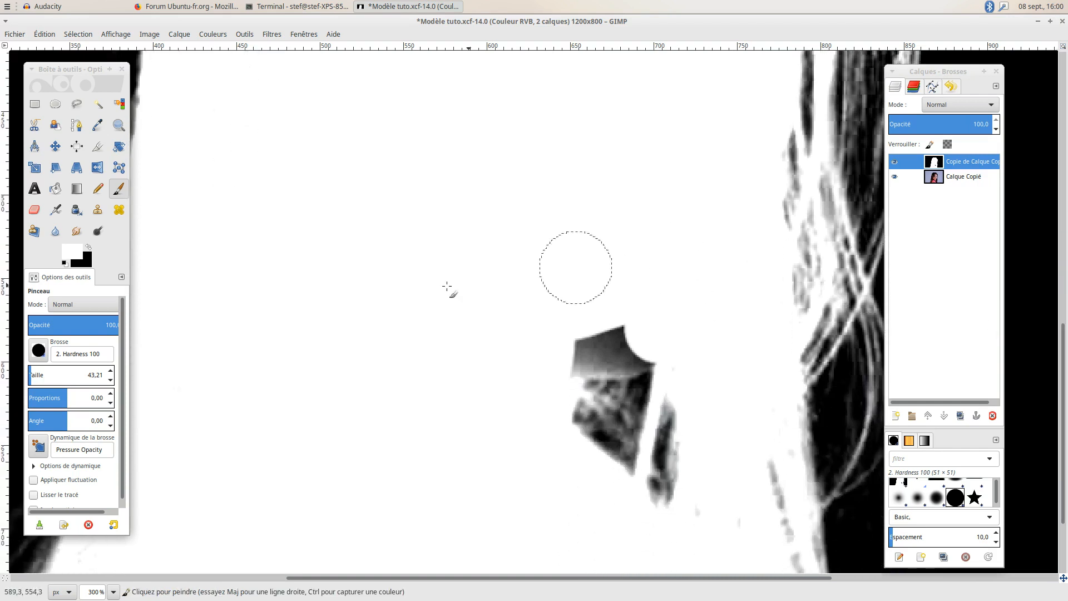
mouse_move(548, 364)
left_mouse_down()
mouse_move(575, 345)
mouse_move(635, 338)
left_mouse_up()
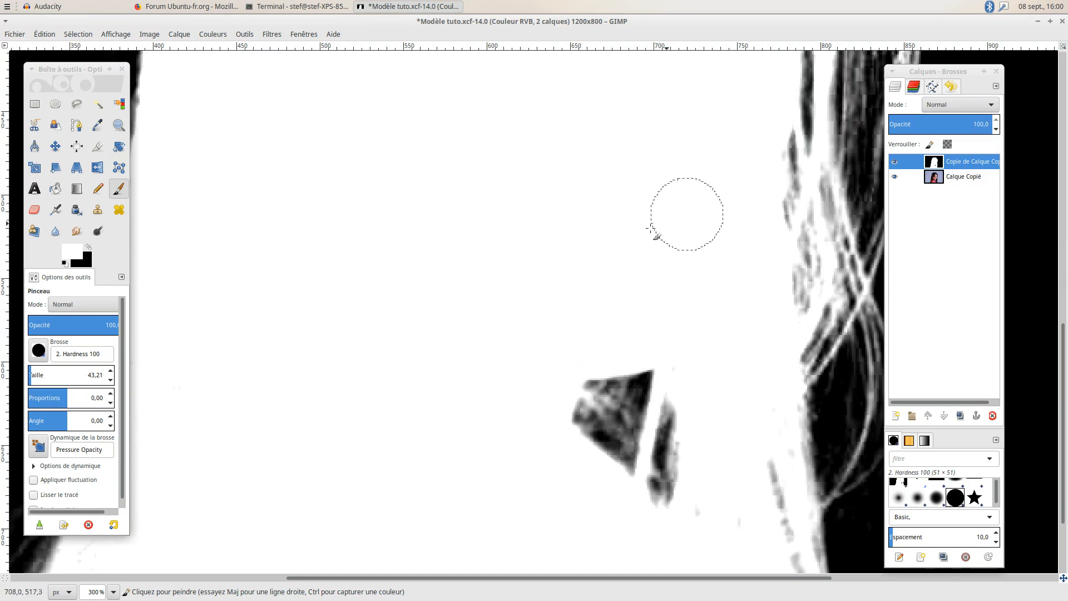
scroll(642, 230, "down", 3)
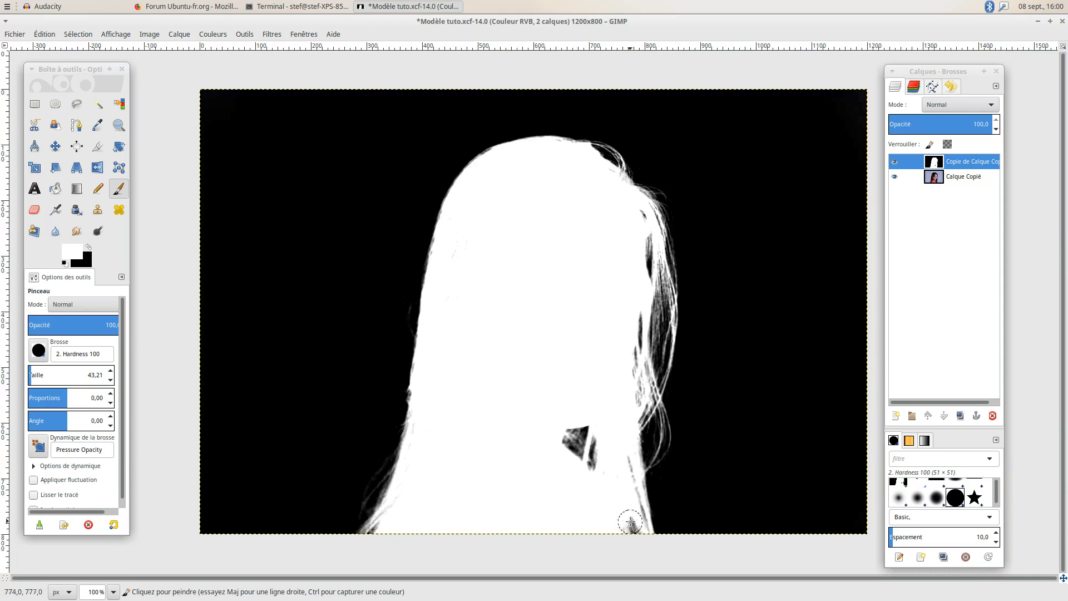
left_click(895, 162)
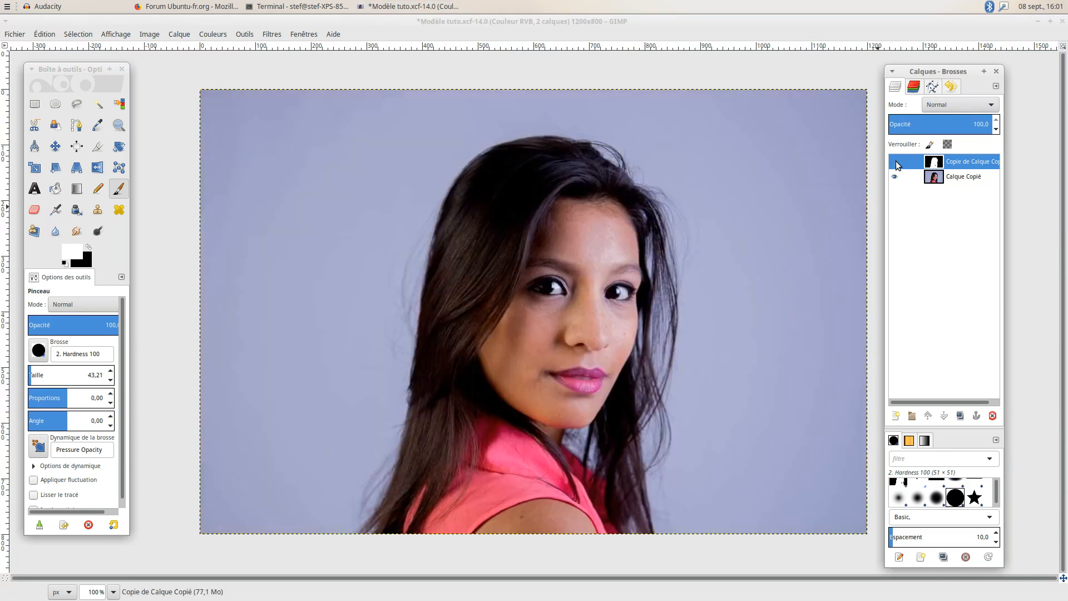
left_click(895, 163)
left_click(894, 162)
left_click(895, 163)
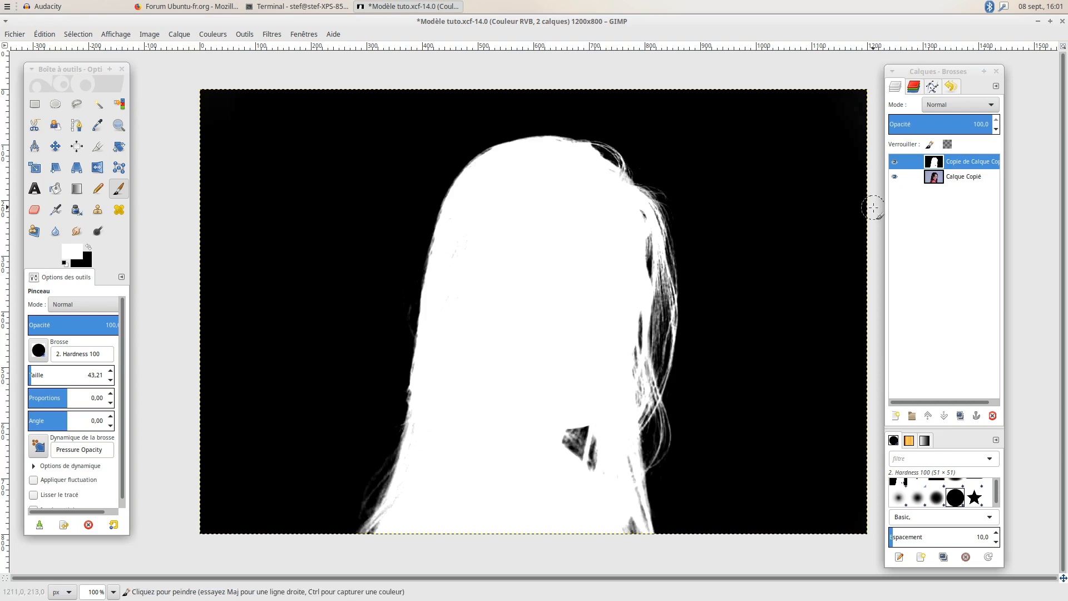
- Copy the black-and-white layer's pixels and add a white, full-opacity layer mask to the original photo layer, Calque Copié
left_click(968, 162)
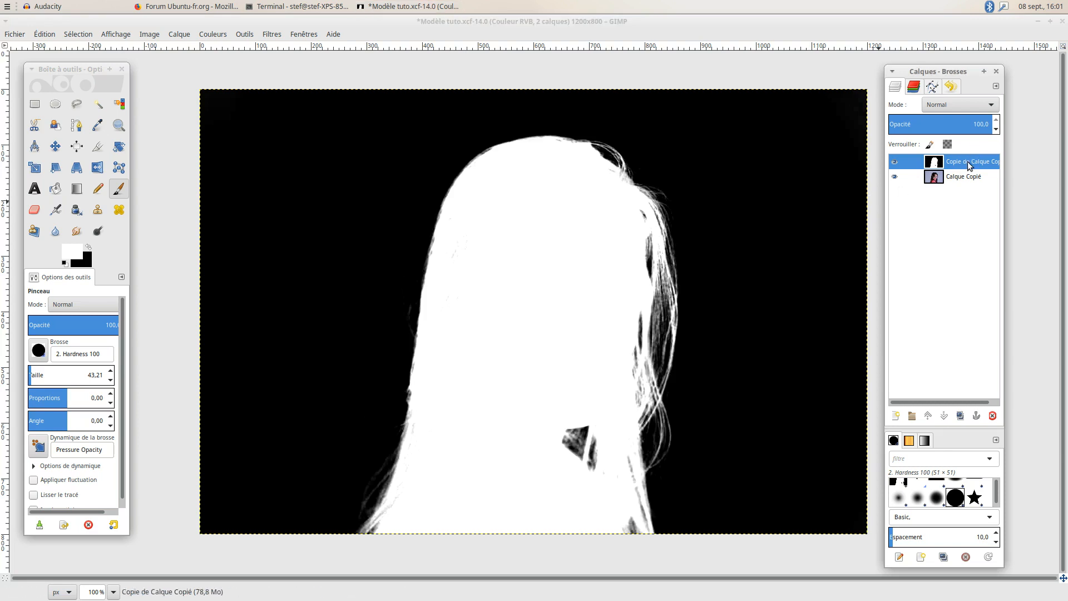
key("ctrl+c")
left_click(972, 178)
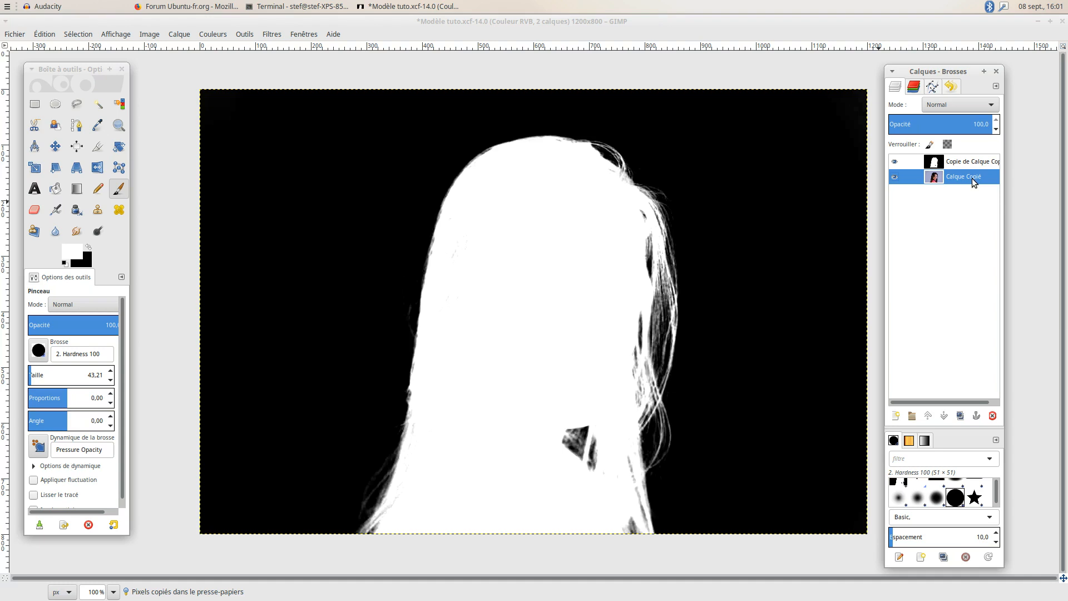
right_click(972, 178)
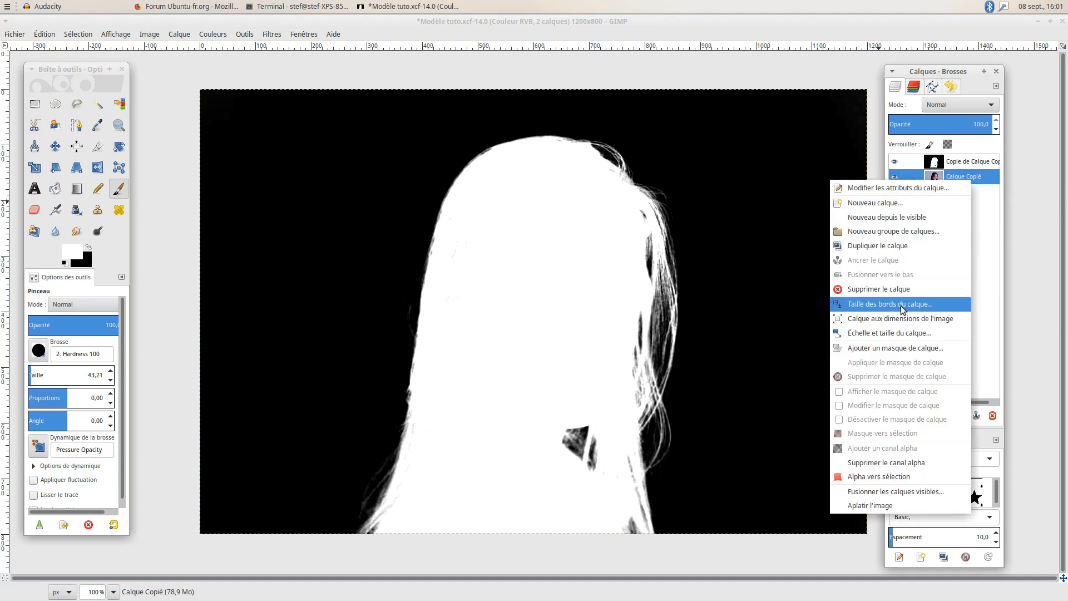
left_click(901, 349)
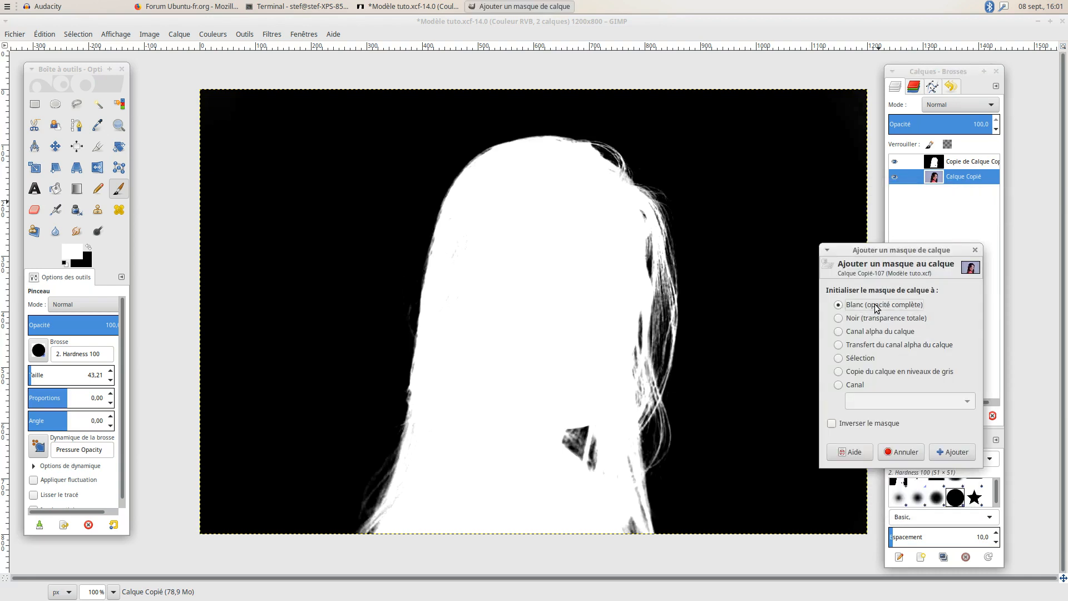
left_click(953, 453)
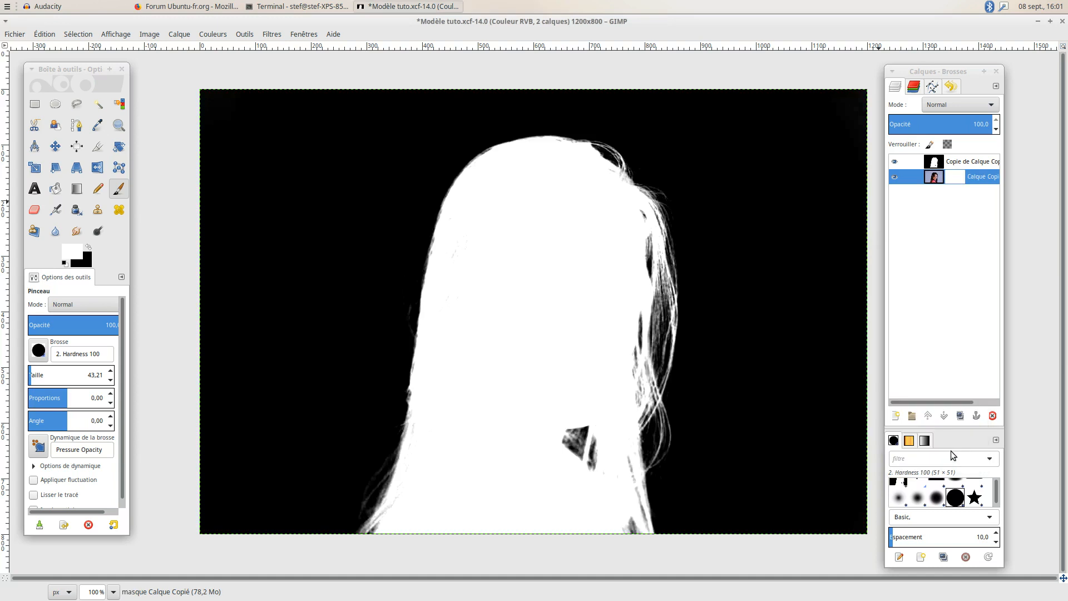
- Paste the copied black-and-white image into the photo layer's mask and anchor the floating selection
left_click(954, 178)
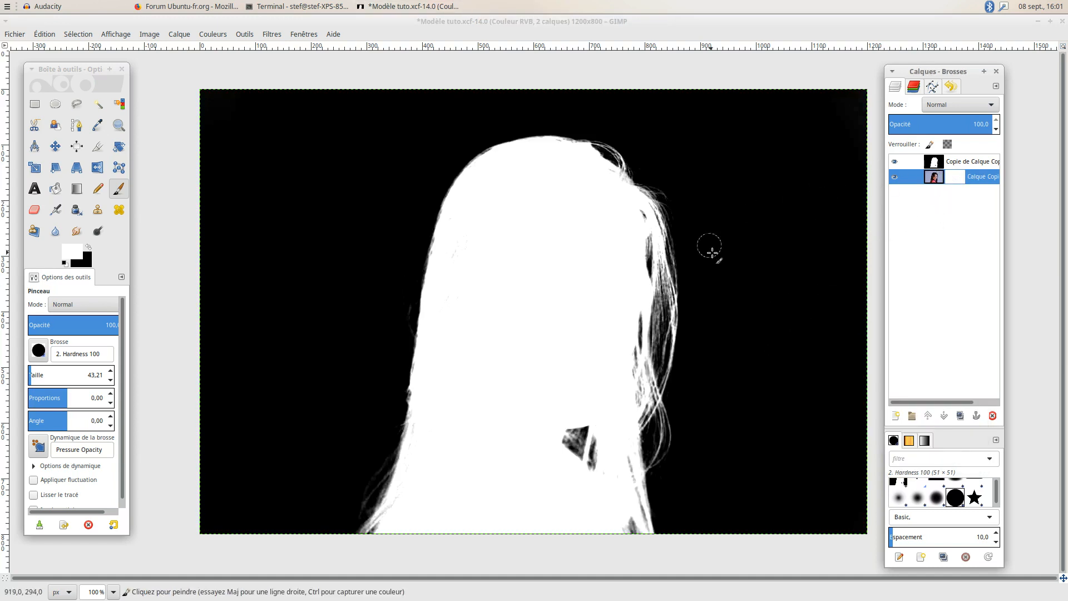
key("ctrl+v")
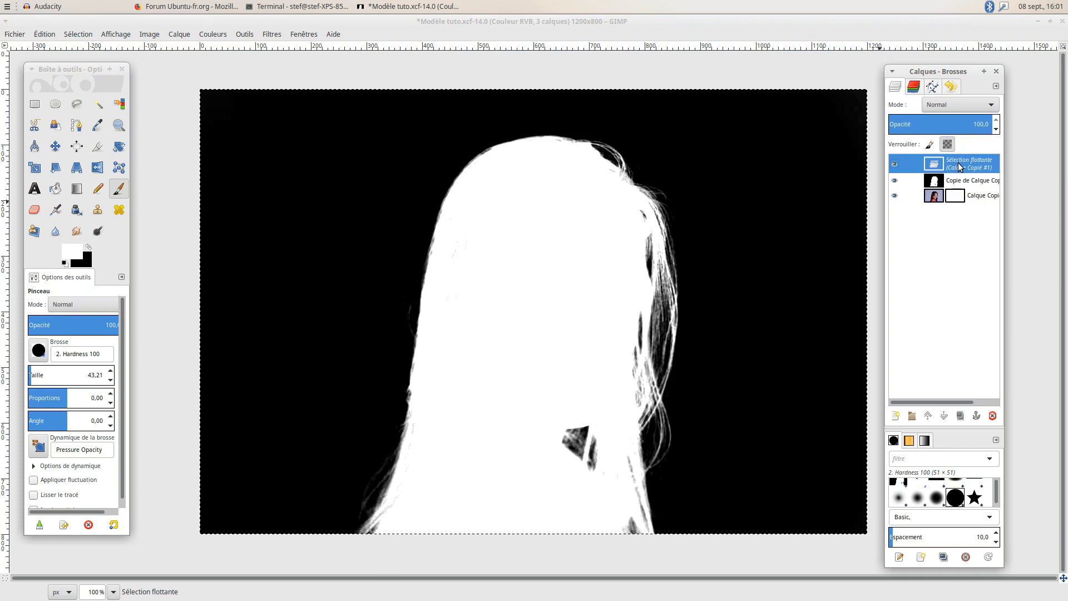
left_click(977, 417)
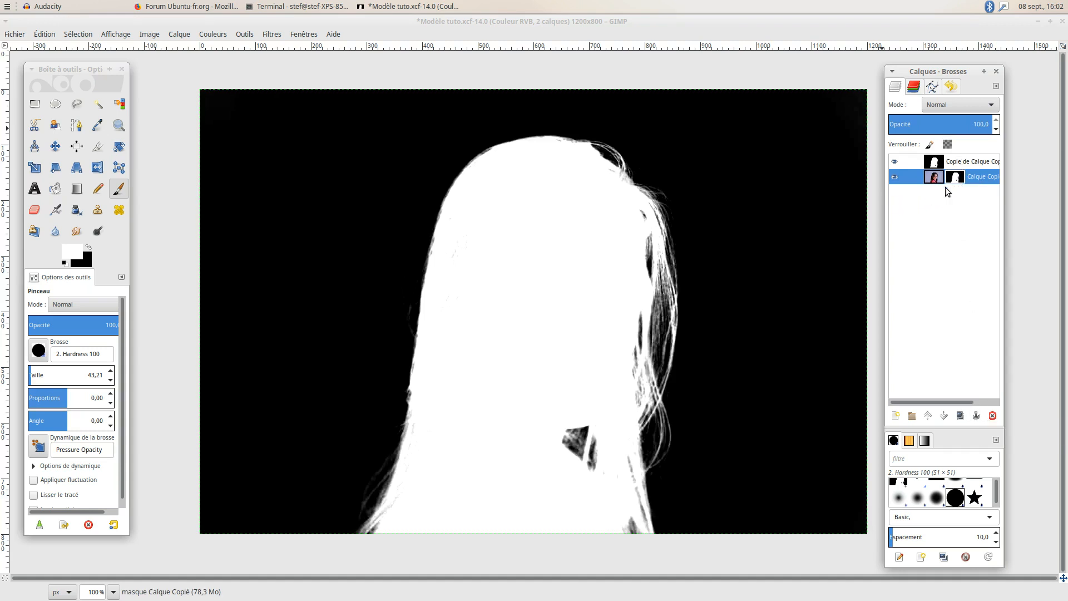
- Hide the black-and-white copy layer and view the masked portrait as a whole
left_click(895, 161)
left_click(895, 162)
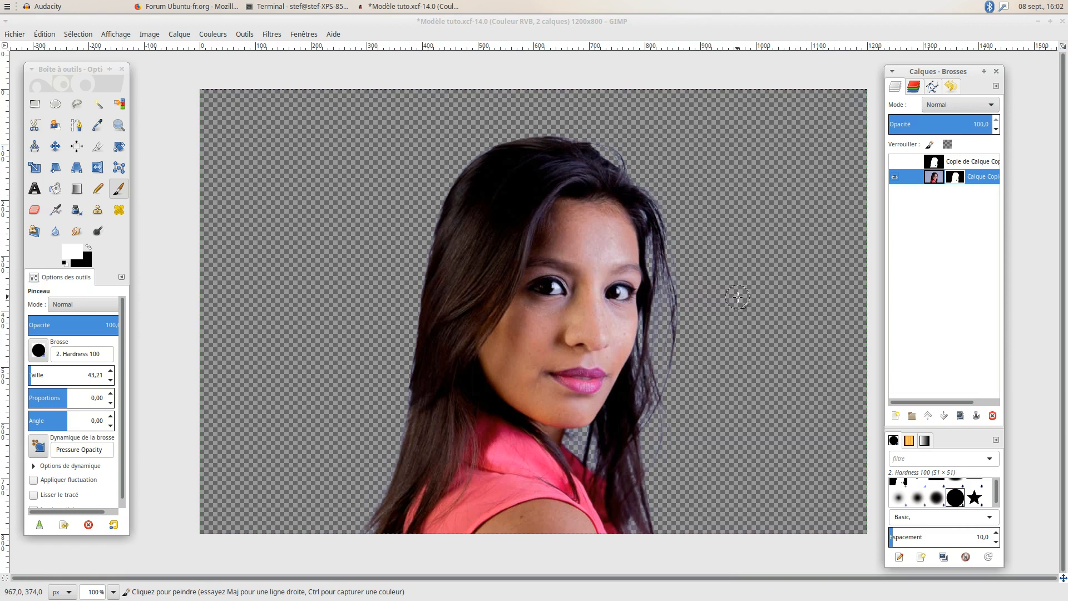
scroll(738, 298, "down", 1)
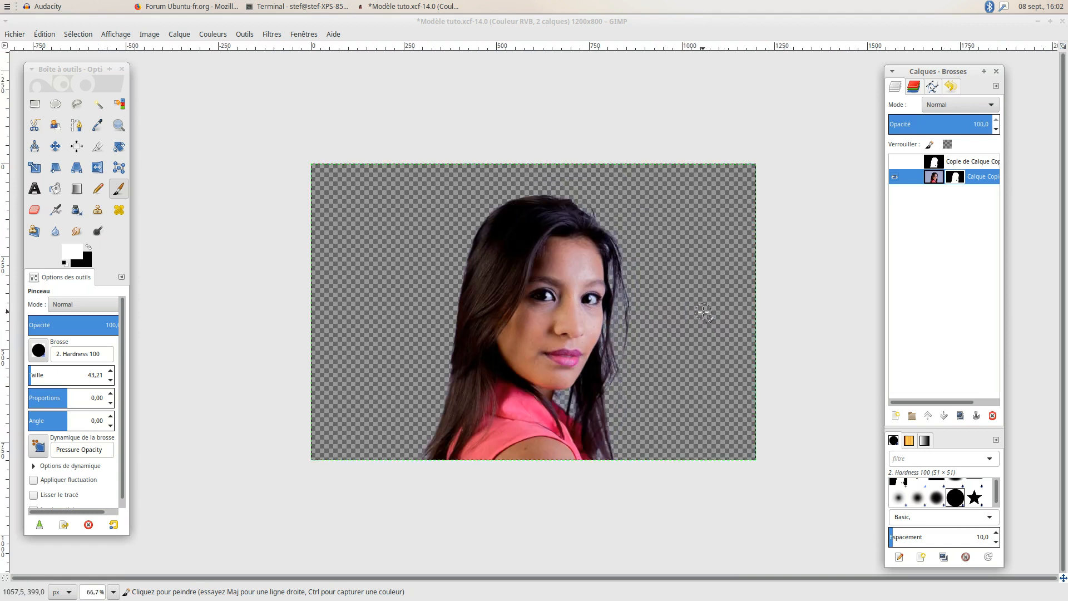